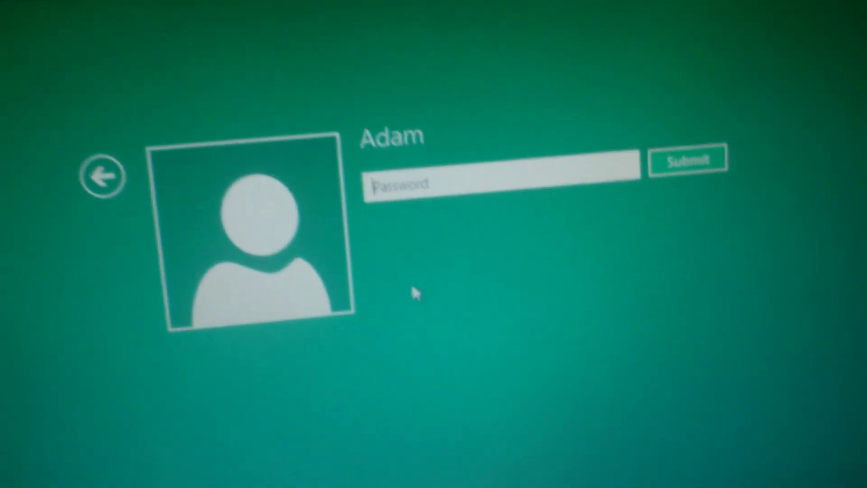
{"action": "type", "text": "abc"}
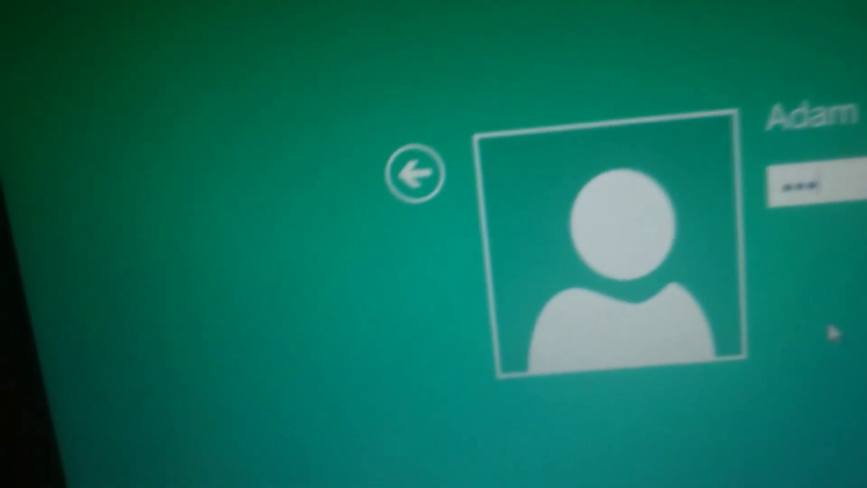